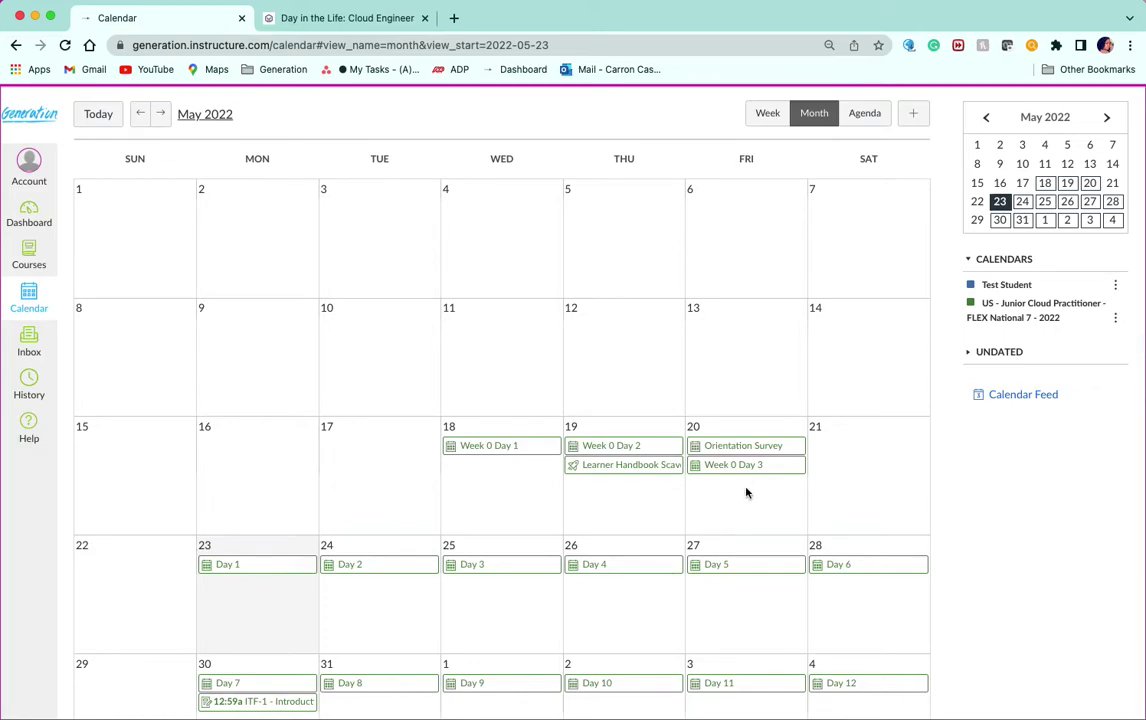
# Reload the course calendar and show the May 30 ITF-1 Session 4 Graded Assessment Score event details.
pyautogui.scroll(-2, 747, 491)
pyautogui.scroll(2, 747, 491)
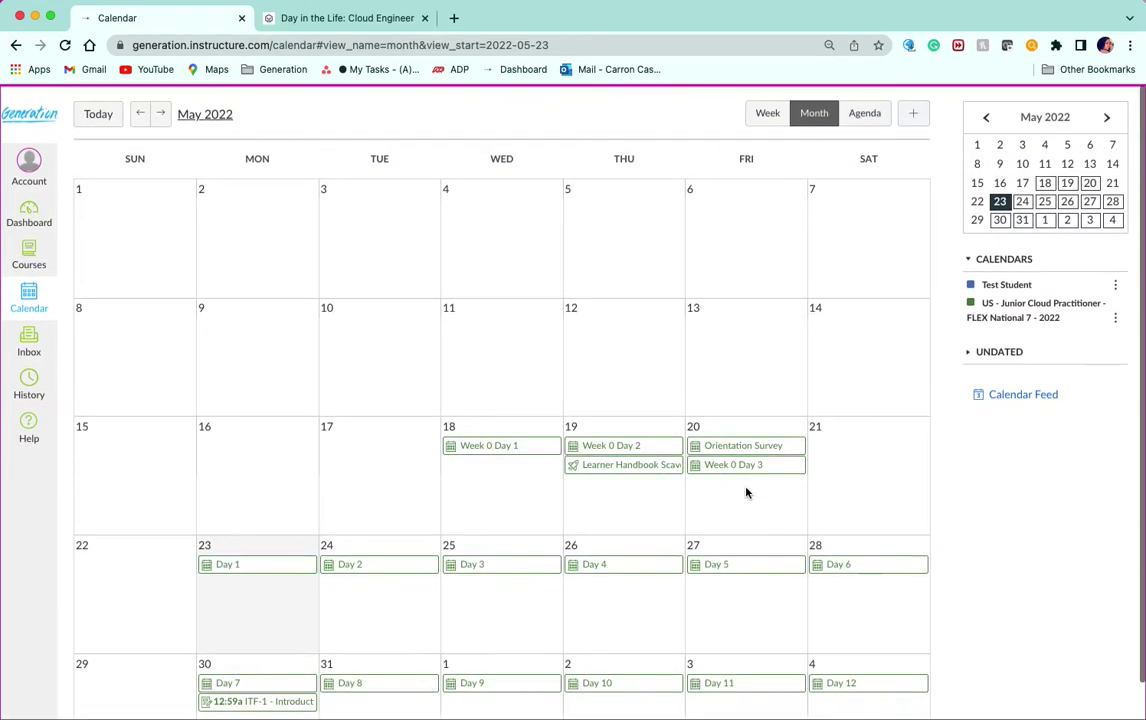
pyautogui.click(25, 307)
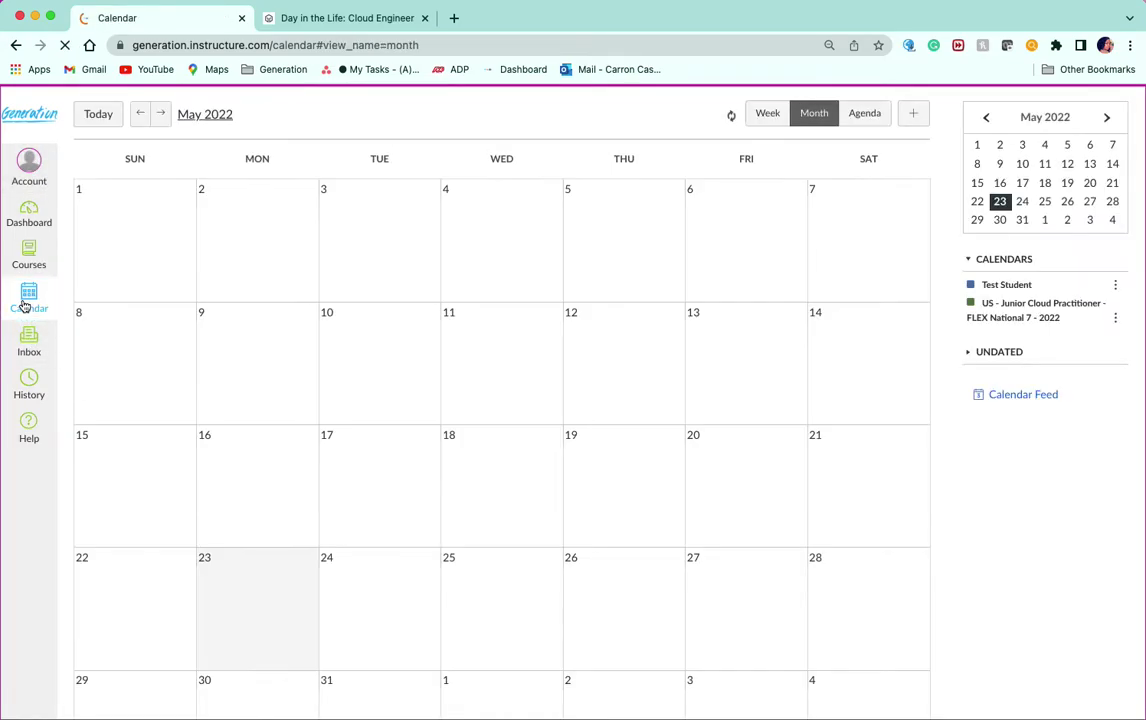
pyautogui.scroll(-2, 91, 402)
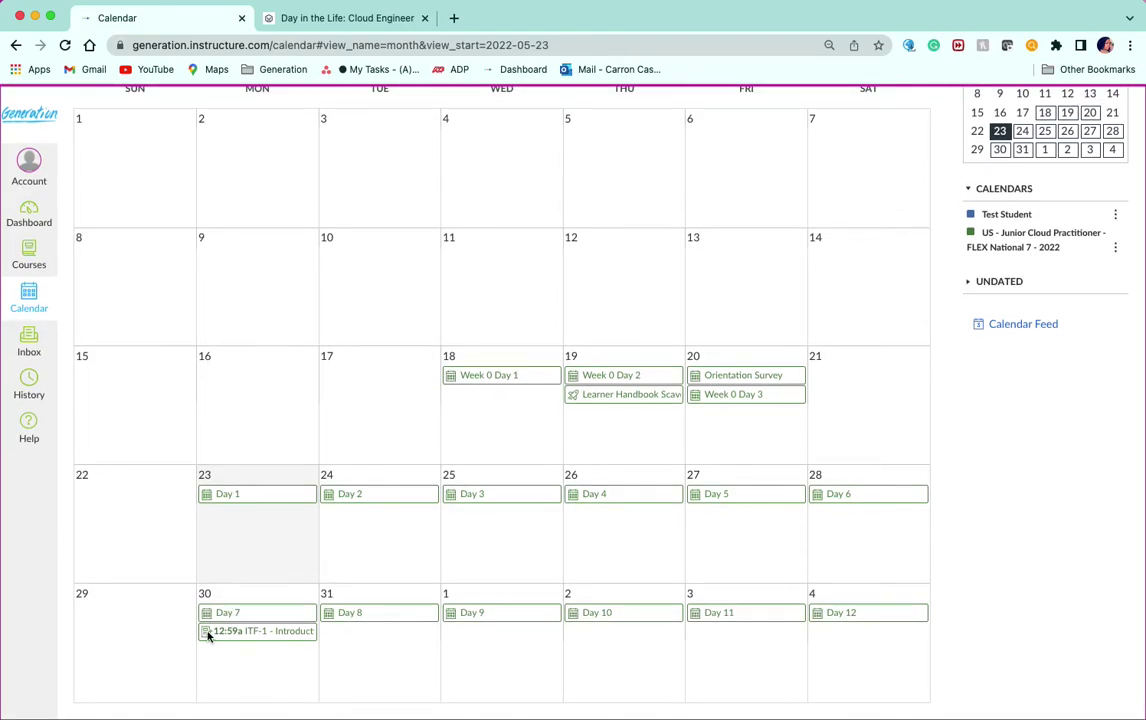
pyautogui.click(265, 631)
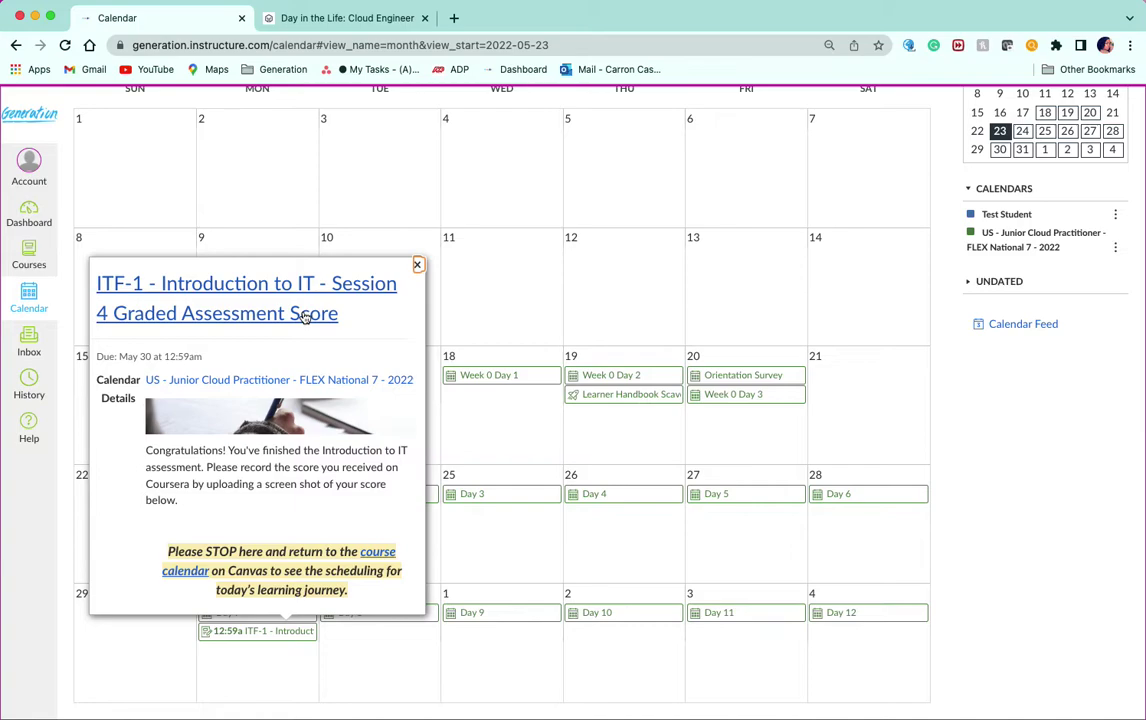
# Go to the ITF-1 Session 4 assignment, start it, and choose the Upload File submission type.
pyautogui.click(305, 314)
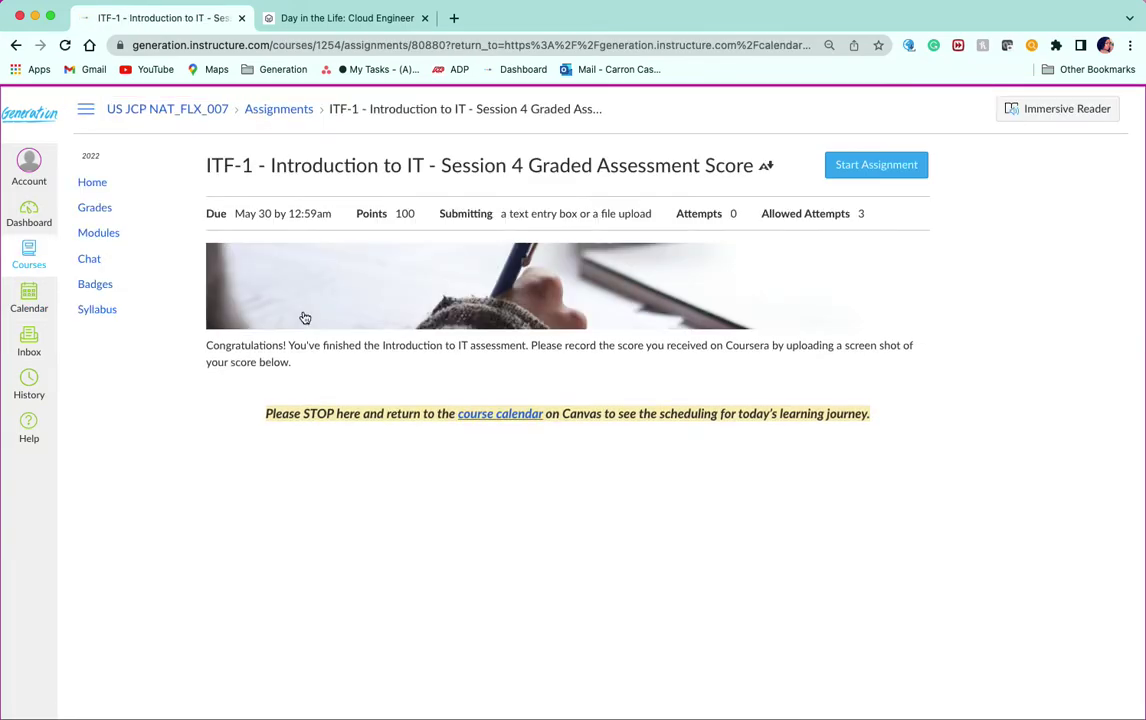
pyautogui.click(858, 179)
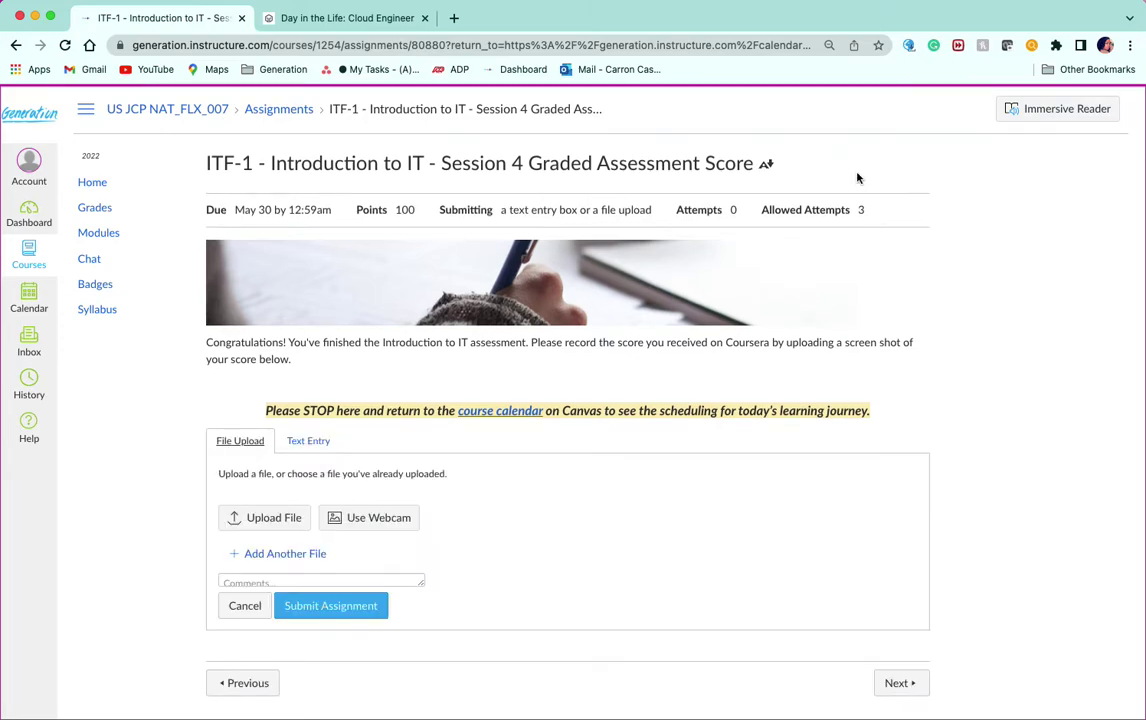
pyautogui.click(267, 525)
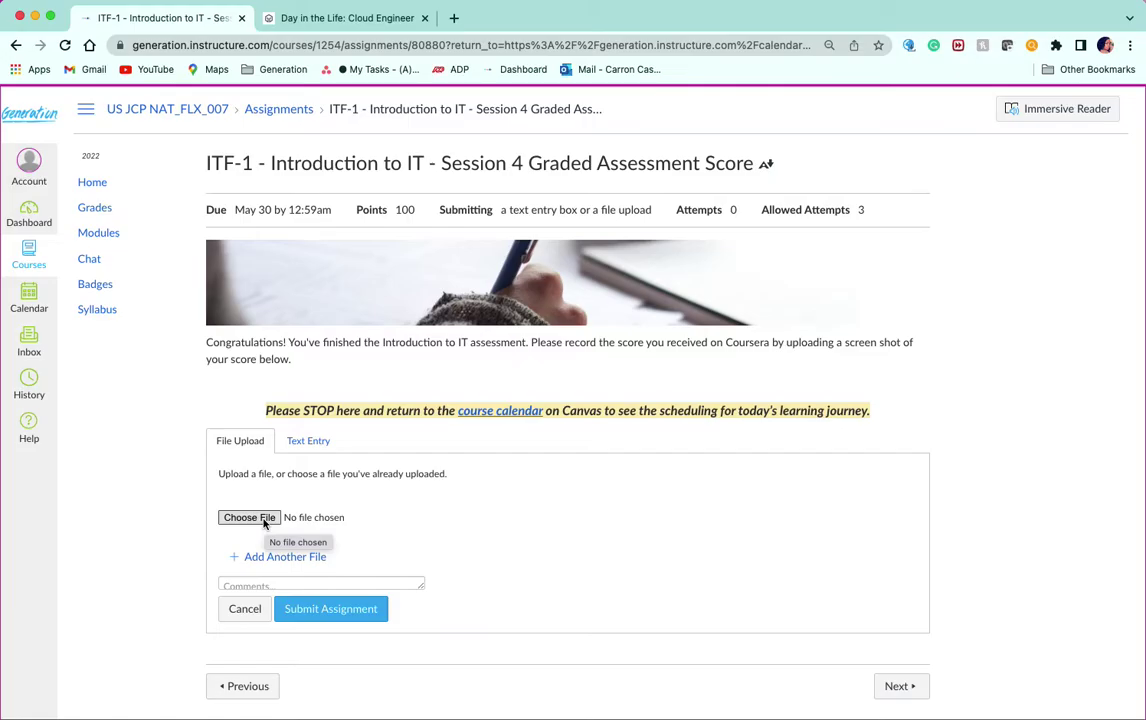
# Attach 'Screen Shot 2022-05-18 at 9.11.28 PM' from the Desktop to the submission.
pyautogui.click(265, 520)
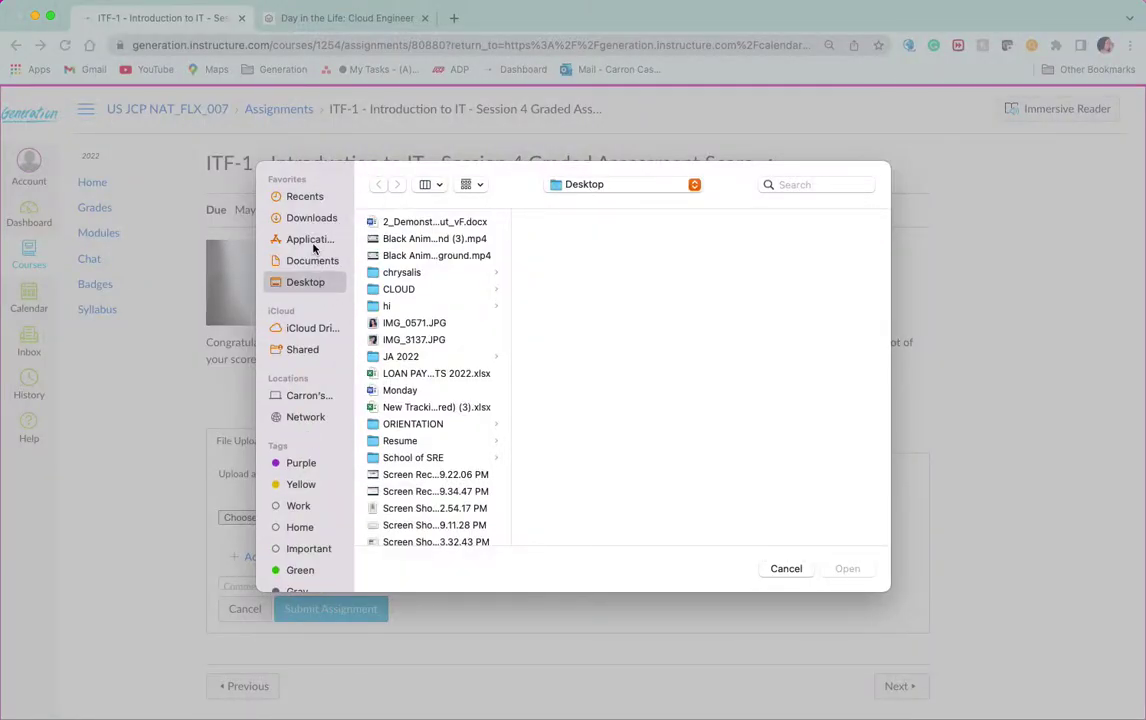
pyautogui.scroll(-1, 396, 349)
pyautogui.scroll(-1, 396, 349)
pyautogui.click(488, 276)
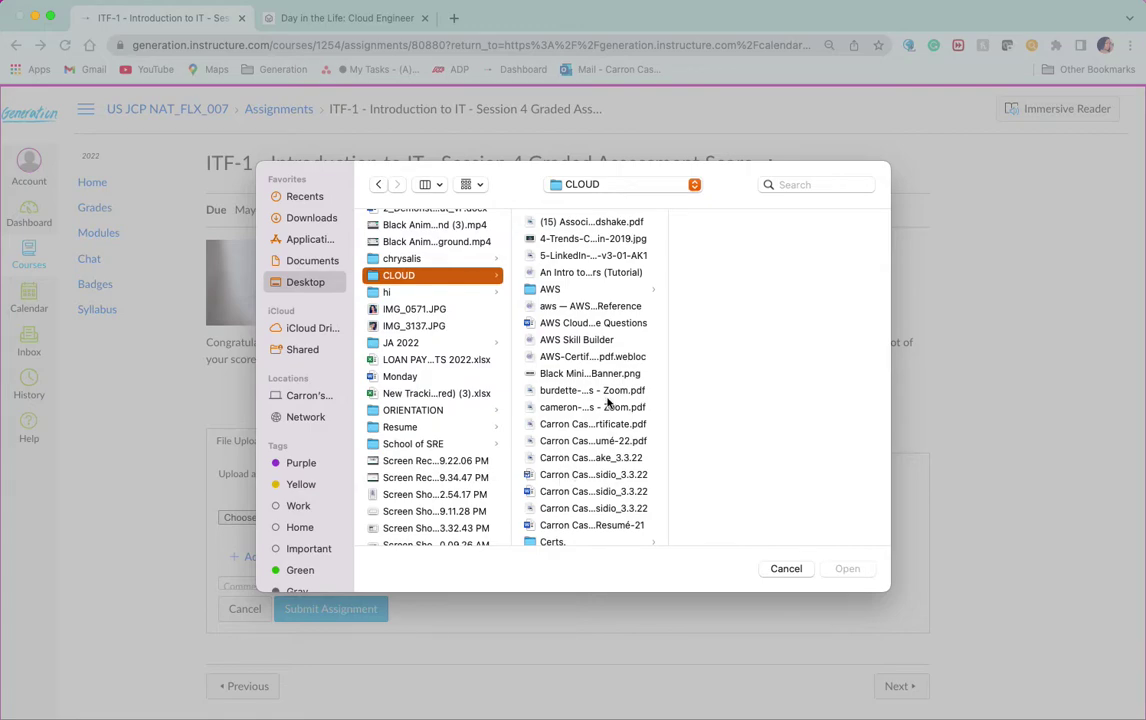
pyautogui.click(474, 513)
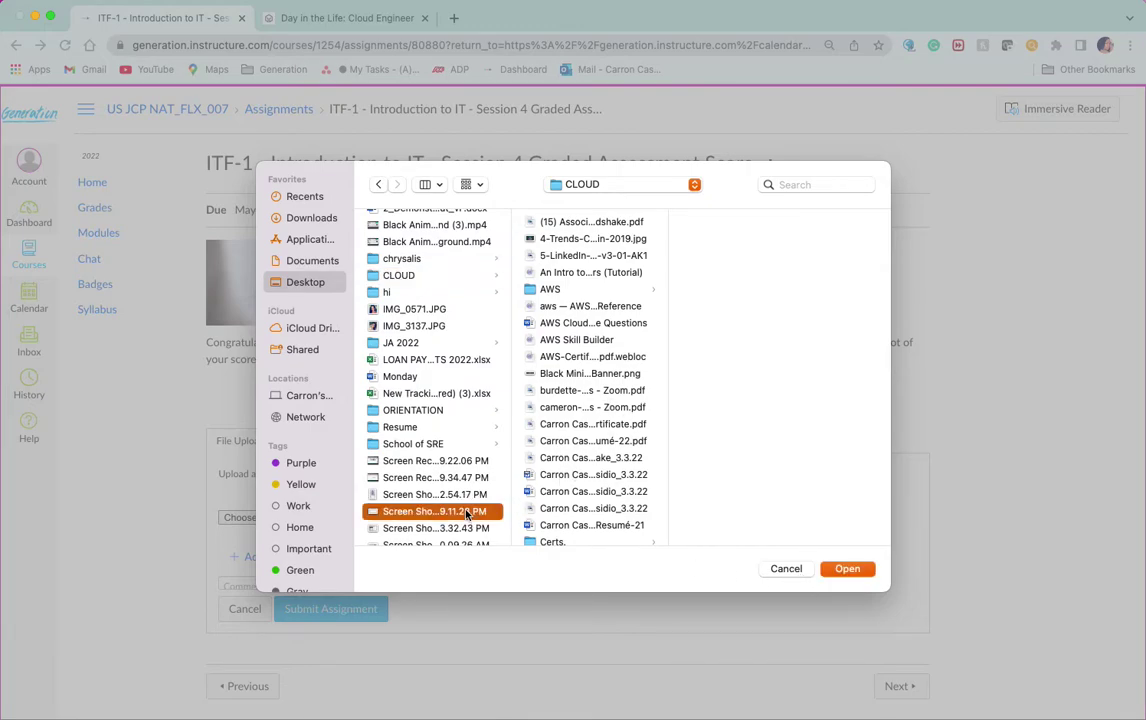
pyautogui.click(849, 562)
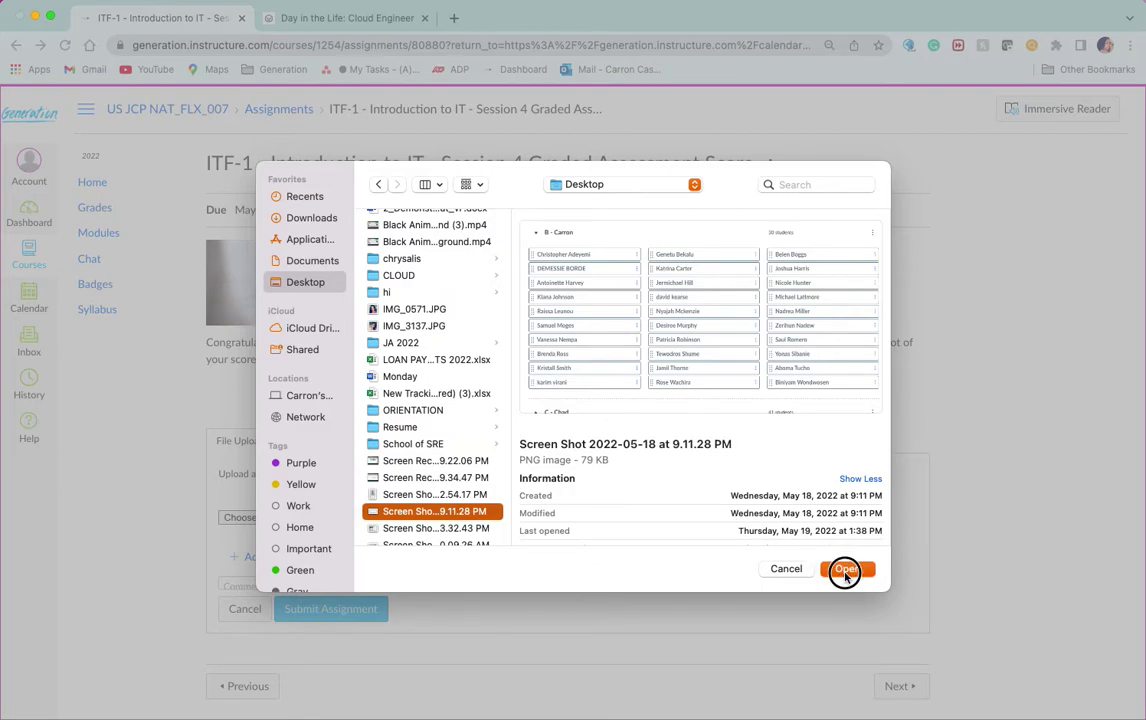
pyautogui.click(845, 575)
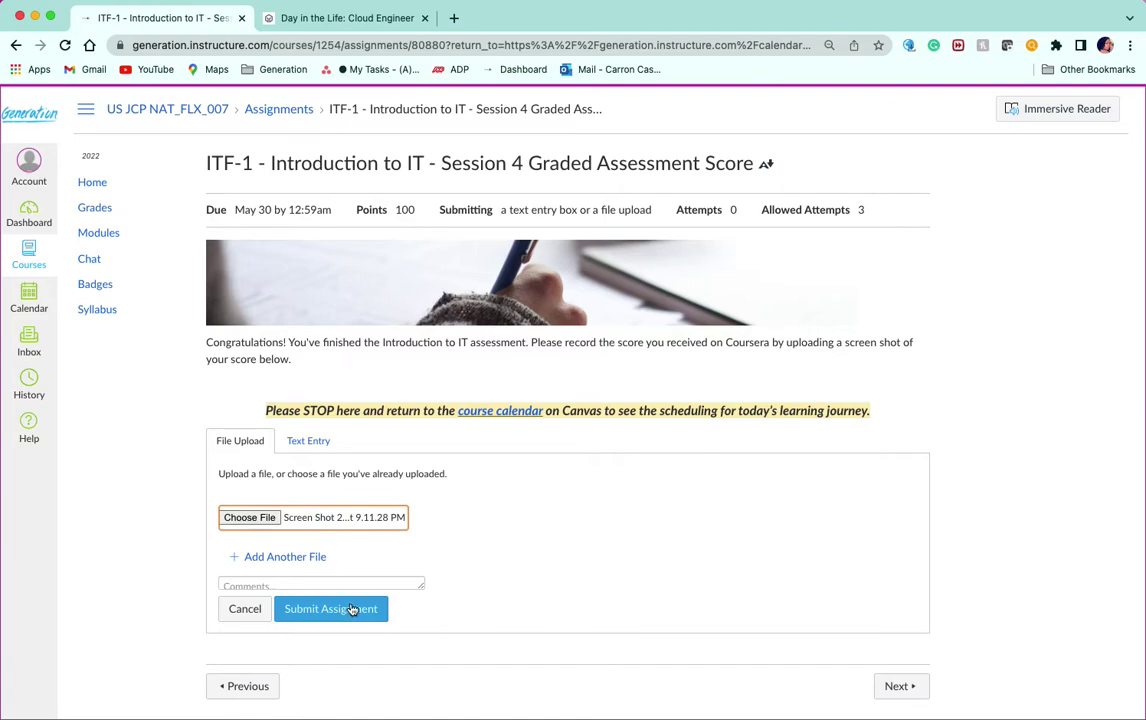
# Submit the screenshot, highlight the Allowed Attempts count, and begin a new attempt.
pyautogui.click(351, 609)
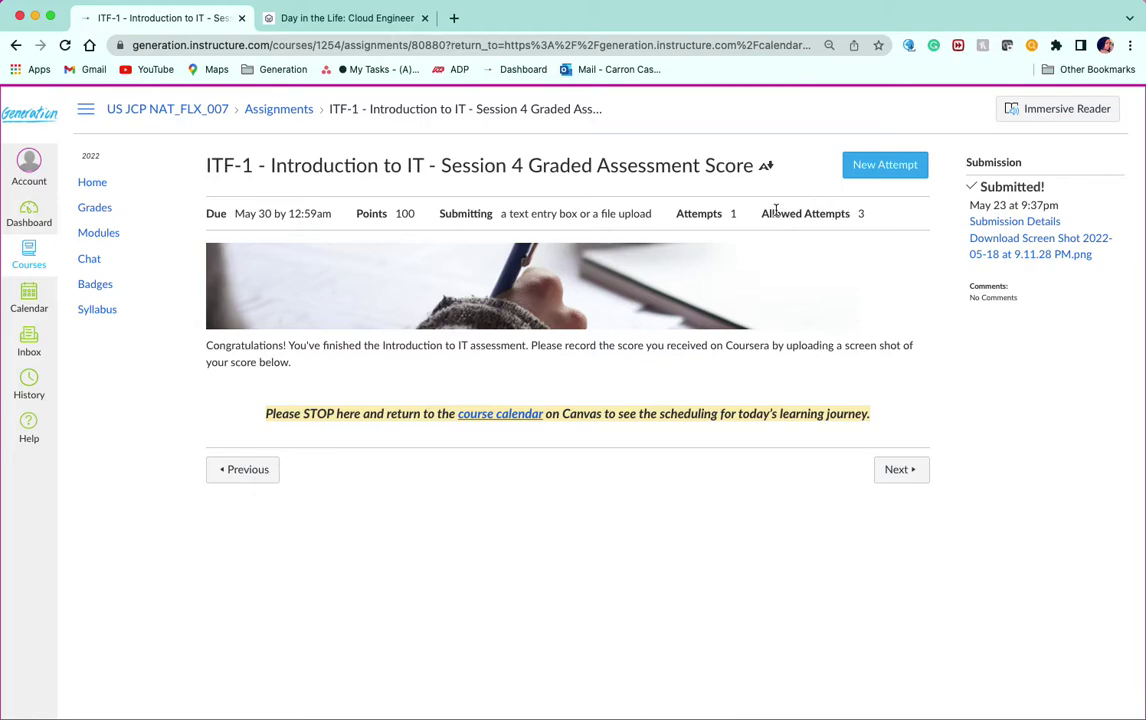
pyautogui.moveTo(775, 210); pyautogui.dragTo(871, 211)
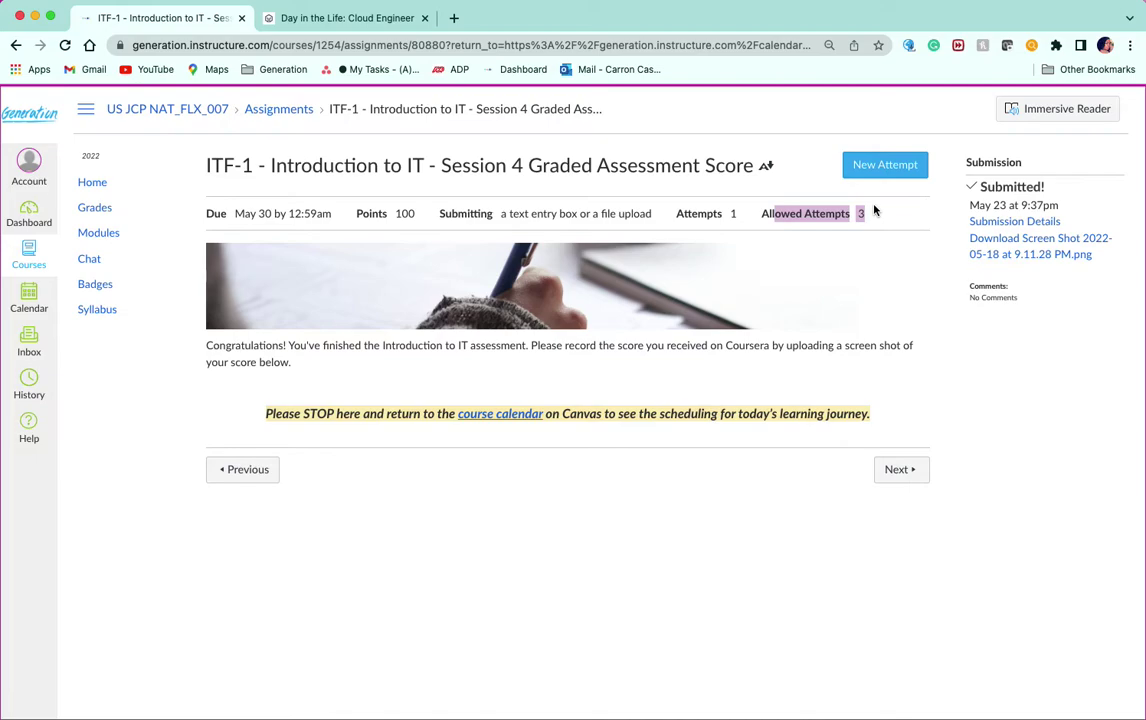
pyautogui.click(889, 164)
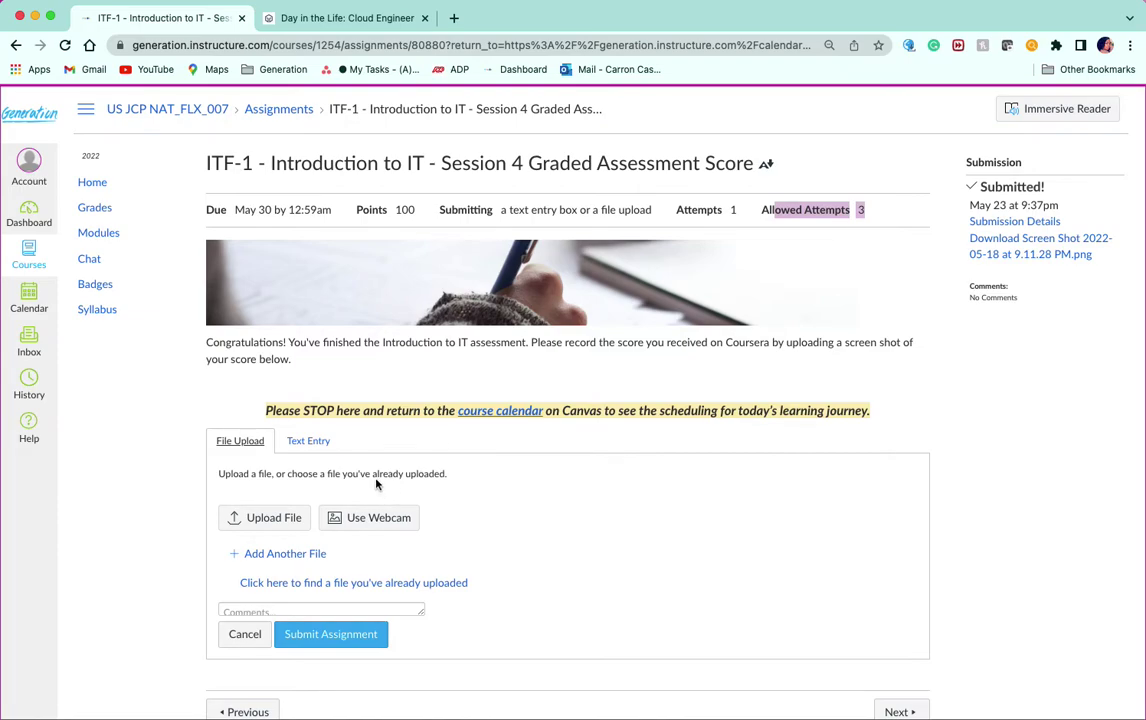
# Return to the May 2022 calendar, leaving the unsaved attempt, to see ITF-1 marked done.
pyautogui.click(31, 294)
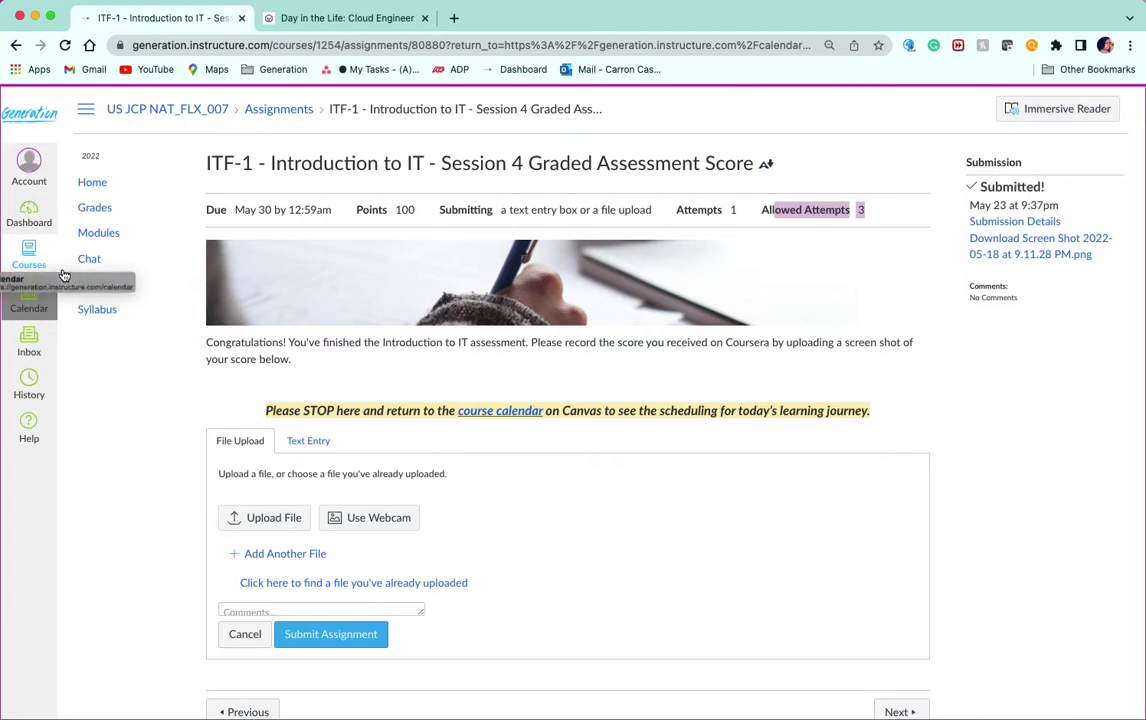
pyautogui.click(31, 303)
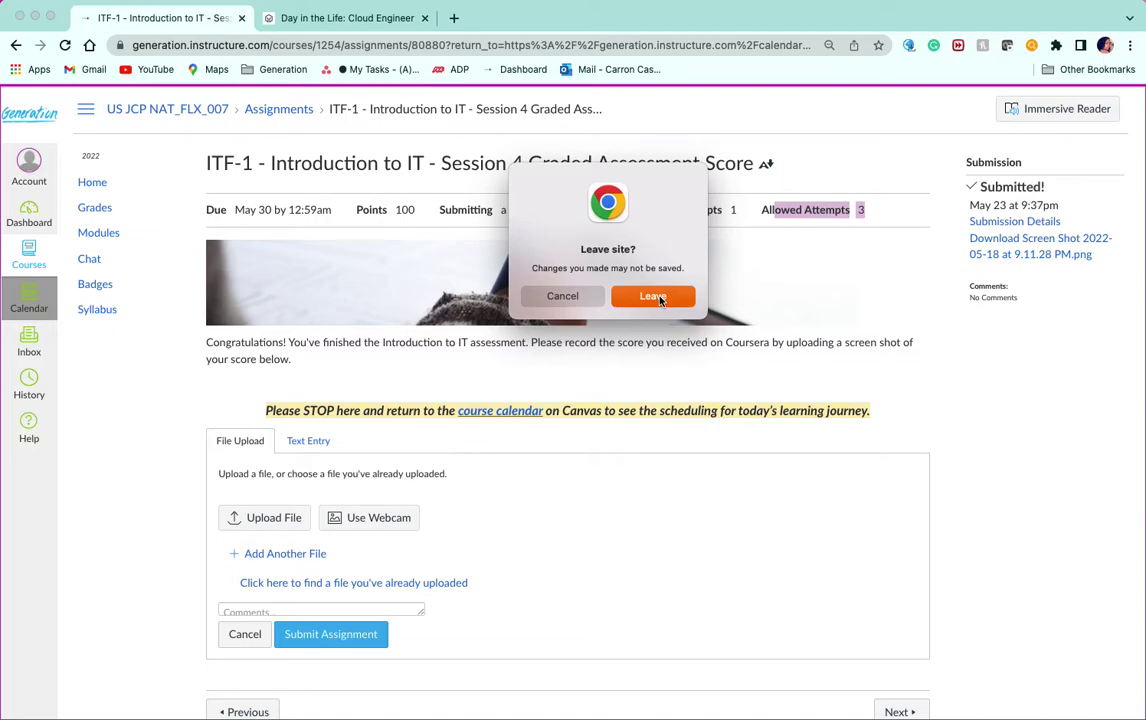
pyautogui.click(660, 298)
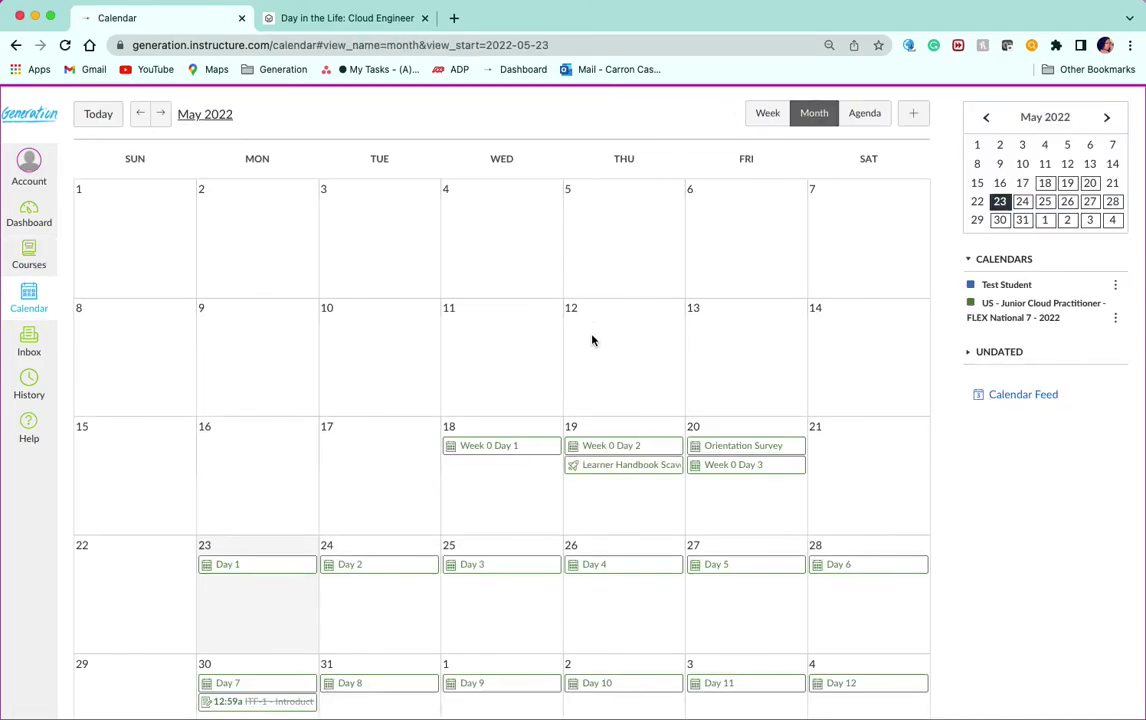
pyautogui.scroll(-2, 435, 481)
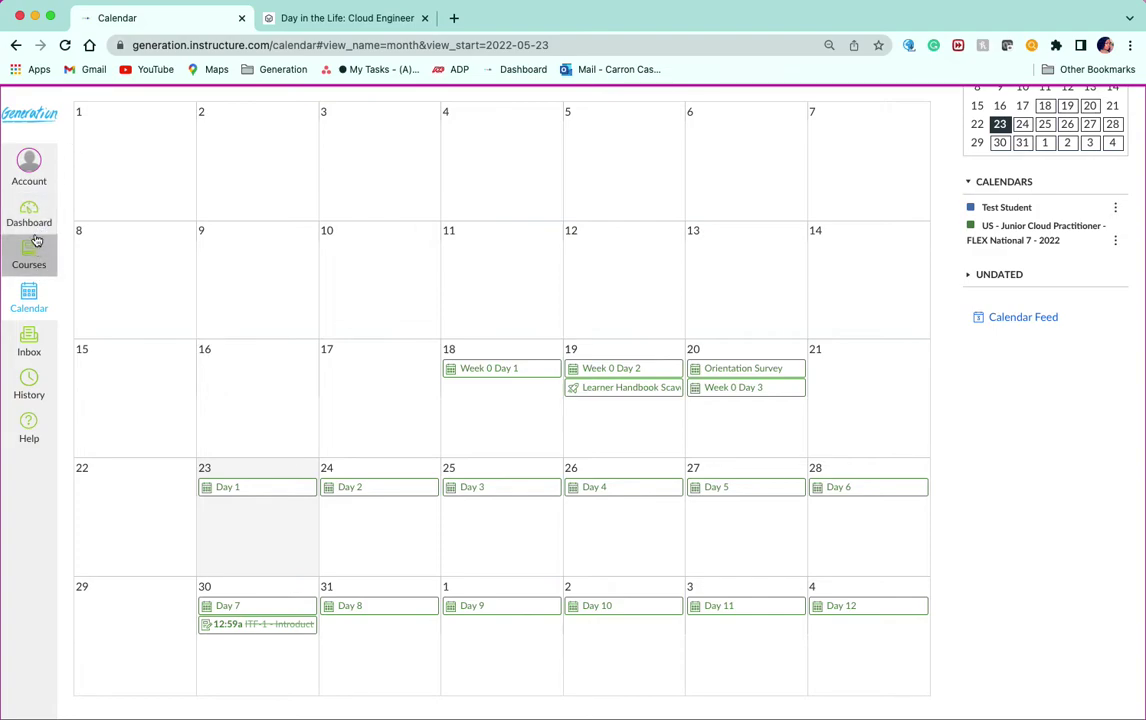
# Visit Account, Courses, Calendar and Inbox, then reload the dashboard to exit student view.
pyautogui.click(36, 172)
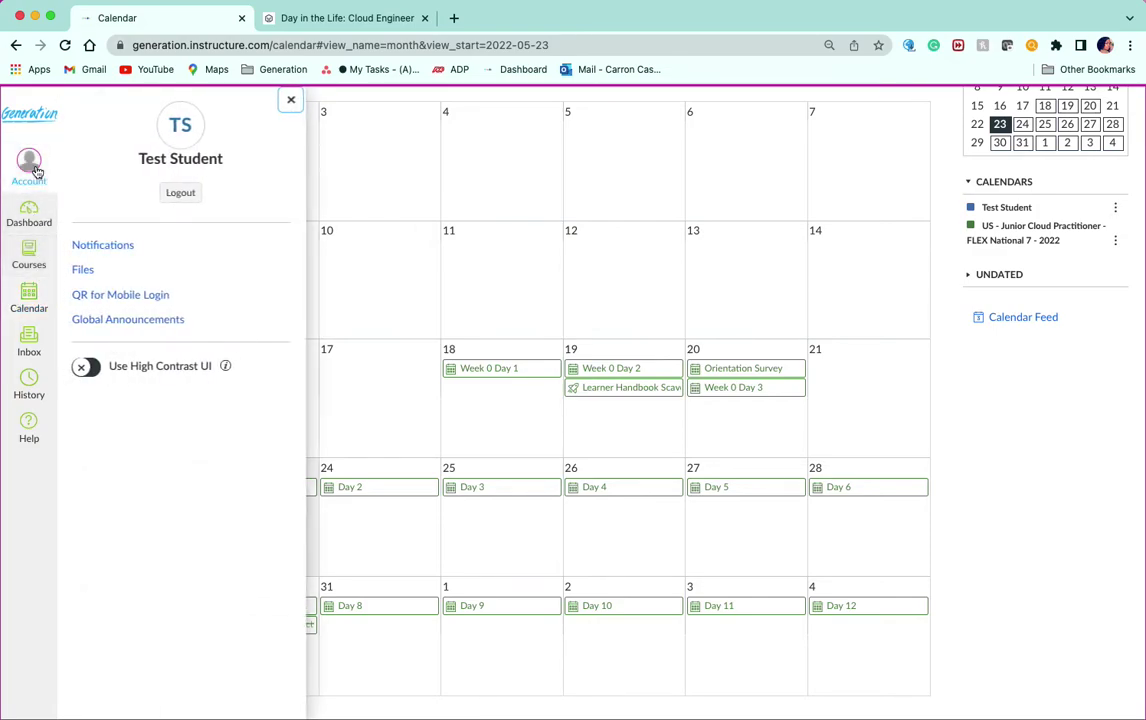
pyautogui.click(27, 263)
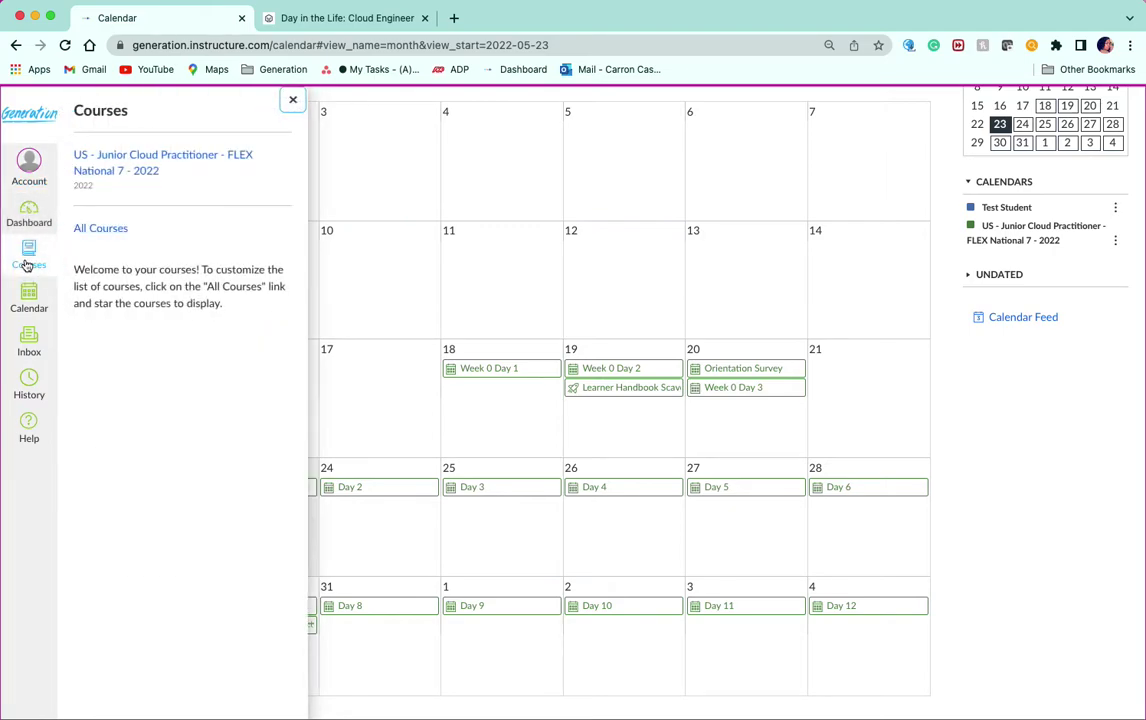
pyautogui.click(28, 305)
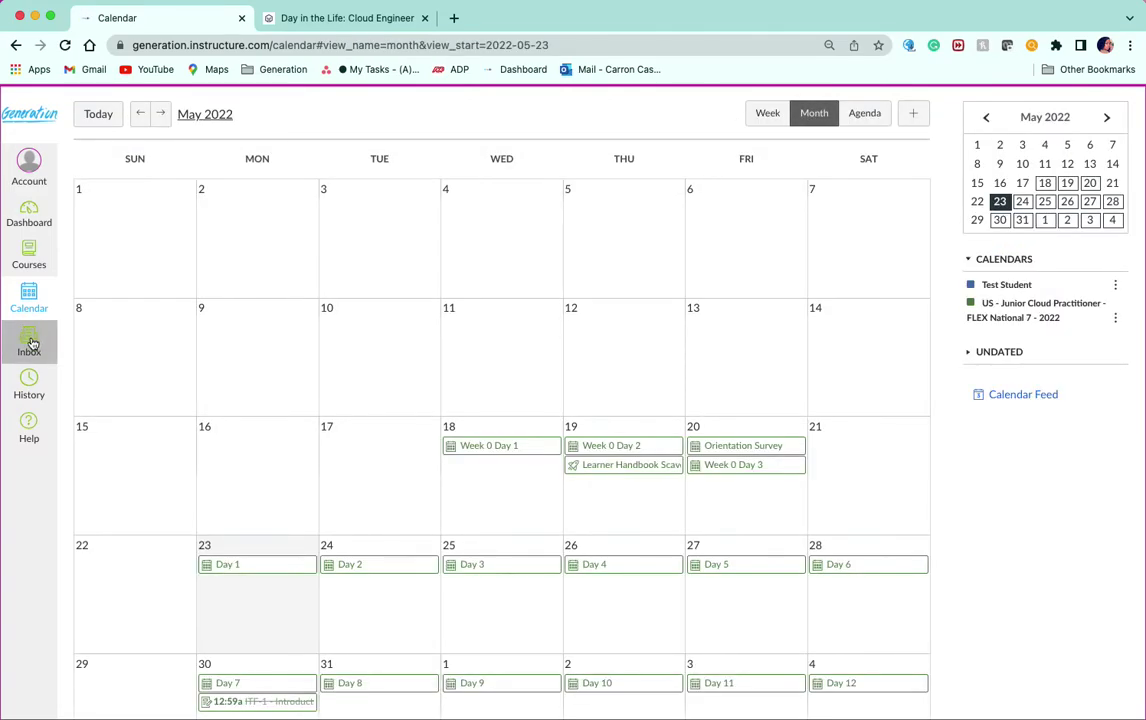
pyautogui.click(30, 343)
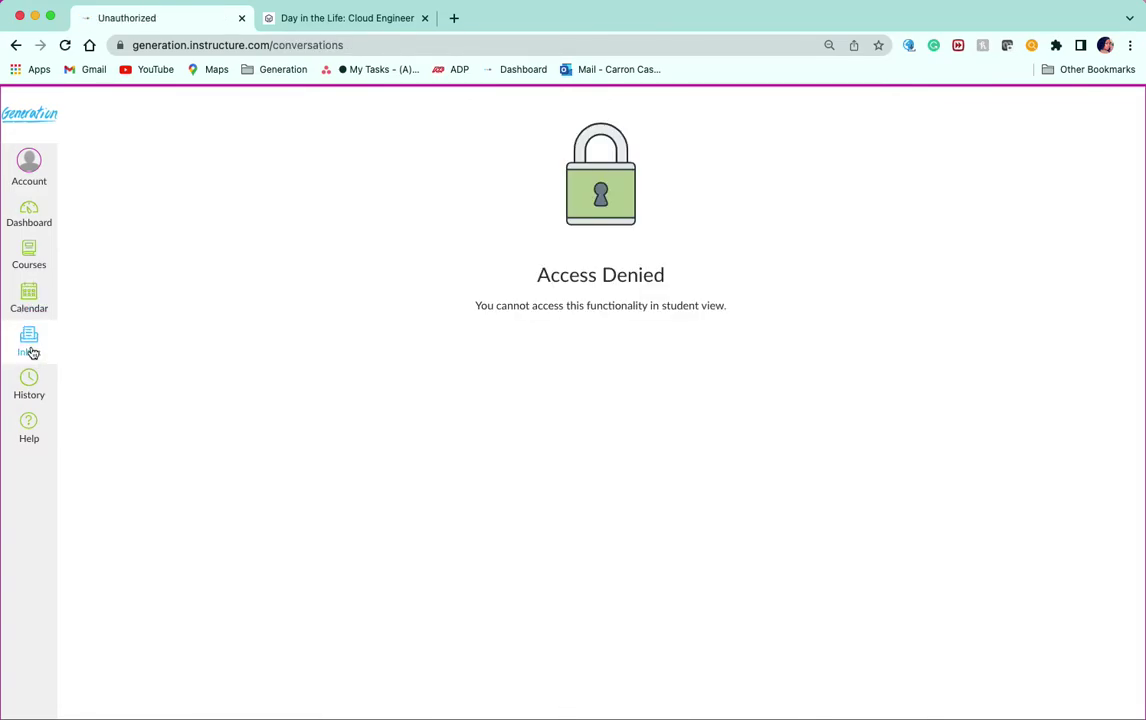
pyautogui.click(40, 120)
pyautogui.click(40, 121)
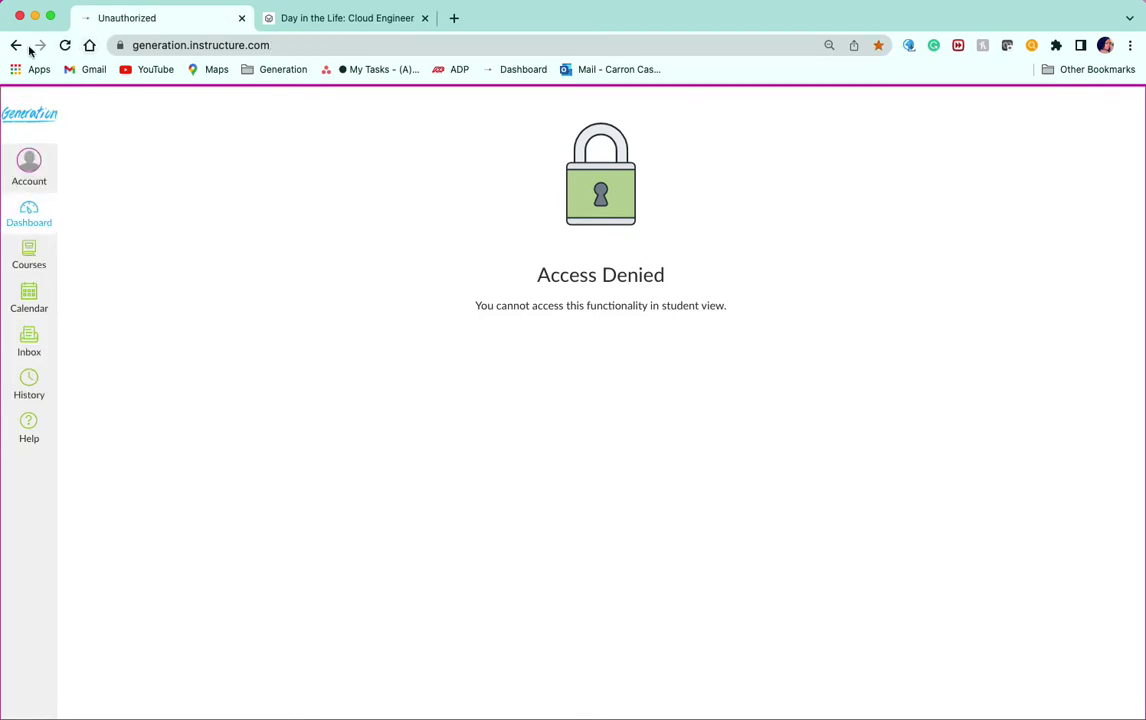
pyautogui.click(34, 106)
pyautogui.press('super+r')
# Open the US - Junior Cloud Practitioner - FLEX National 7 - 2022 course in Student View.
pyautogui.click(398, 262)
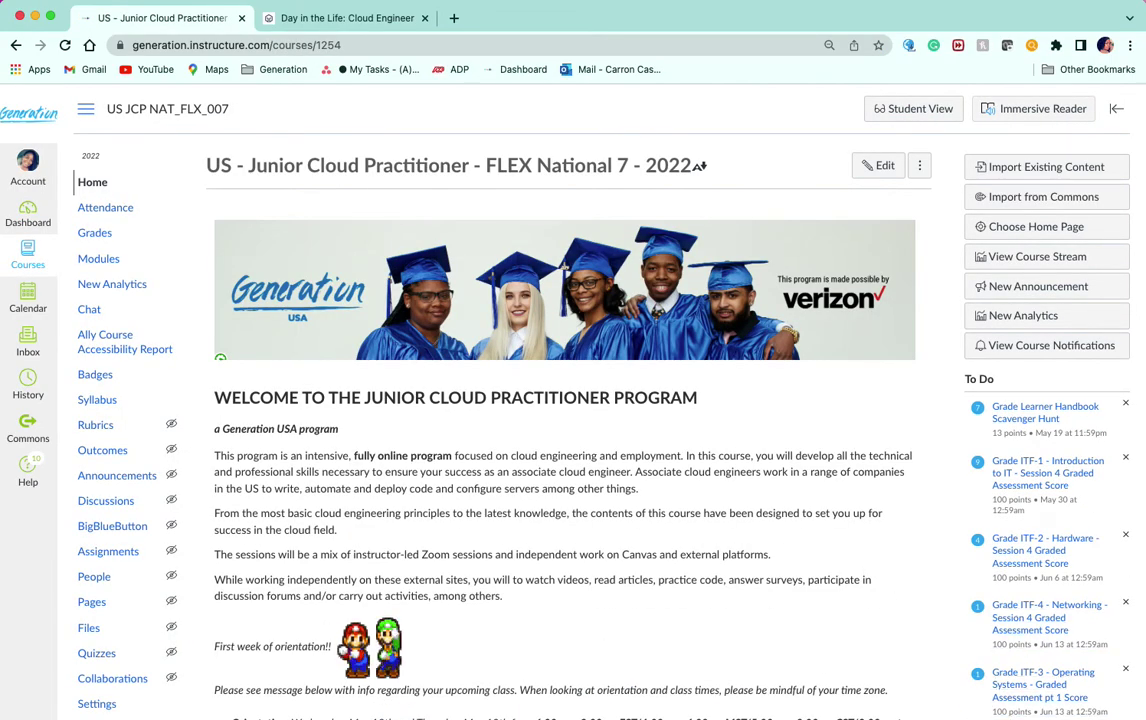
pyautogui.click(912, 110)
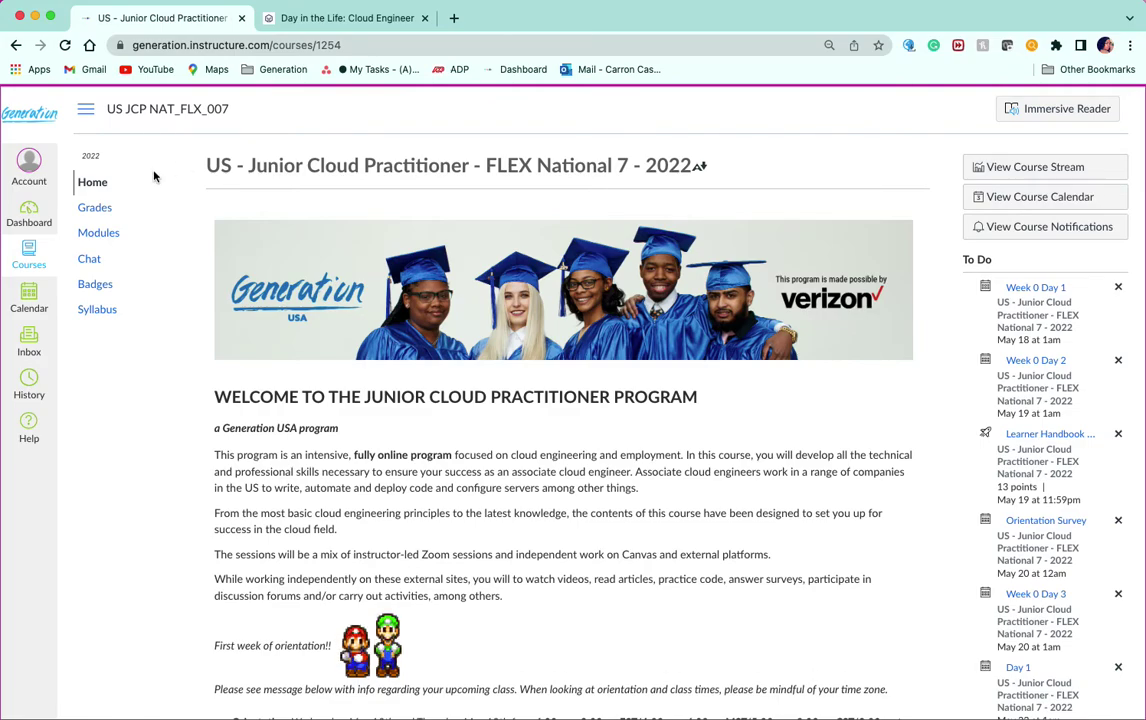
# Show the course Grades page and scroll through the ITF-1 to ITF-4 score assignments.
pyautogui.click(94, 210)
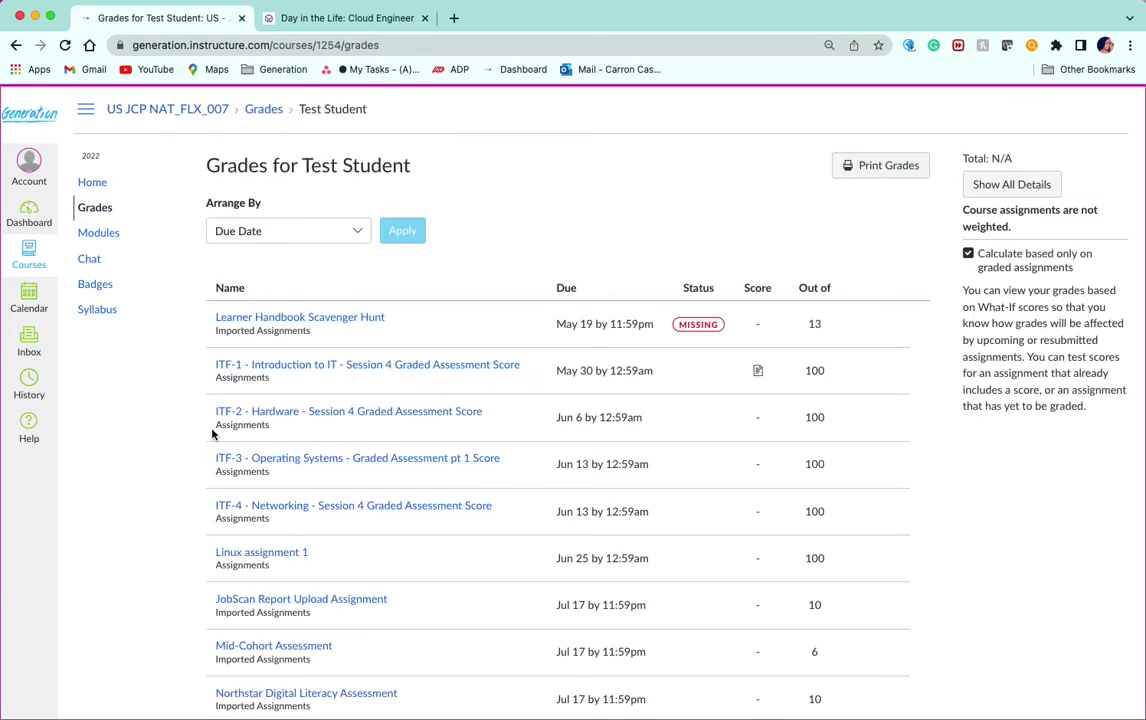
pyautogui.scroll(-2, 280, 464)
pyautogui.scroll(-1, 280, 464)
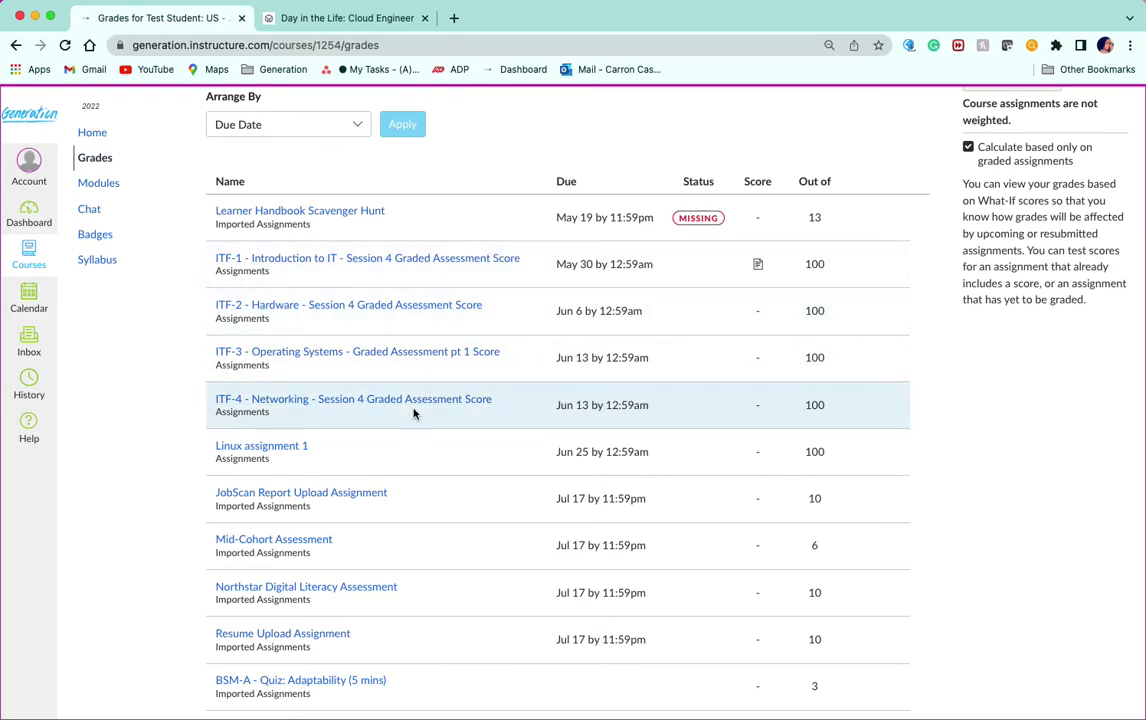
pyautogui.click(463, 310)
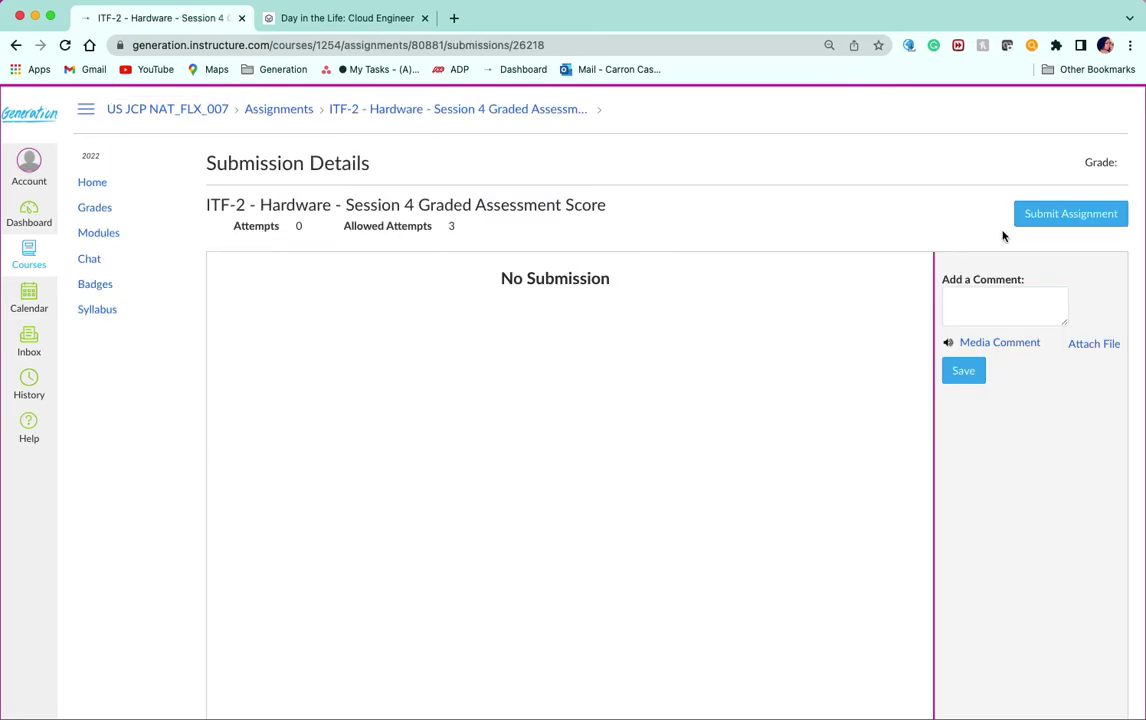
pyautogui.click(1040, 222)
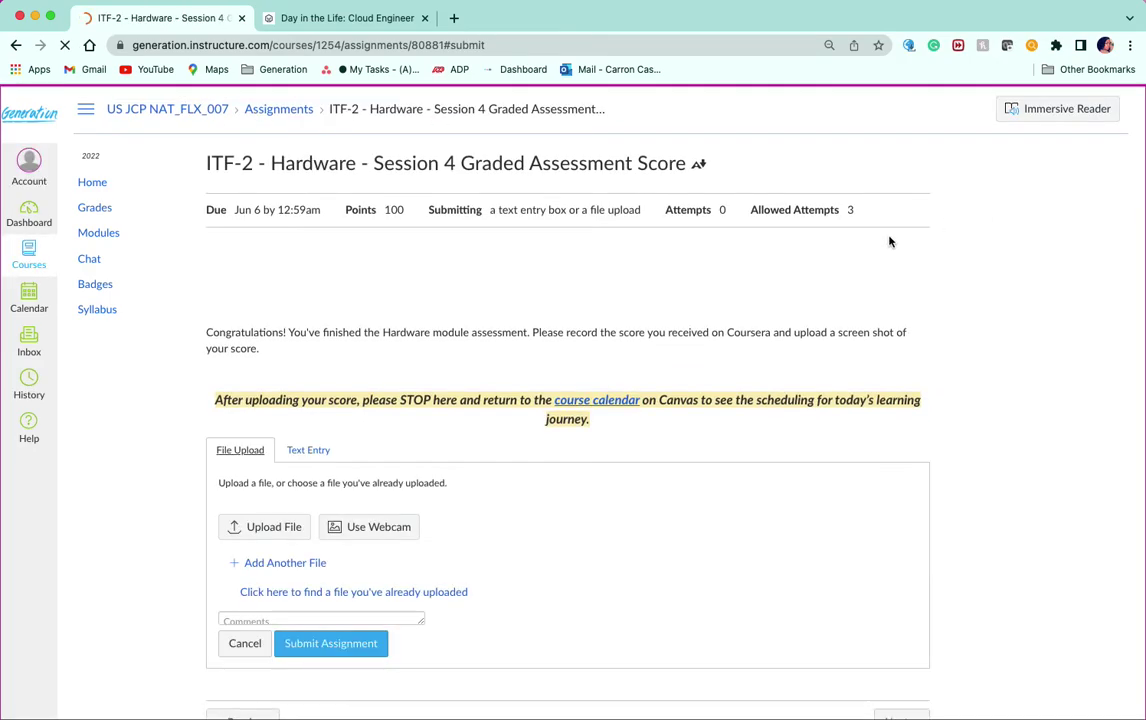
pyautogui.click(258, 526)
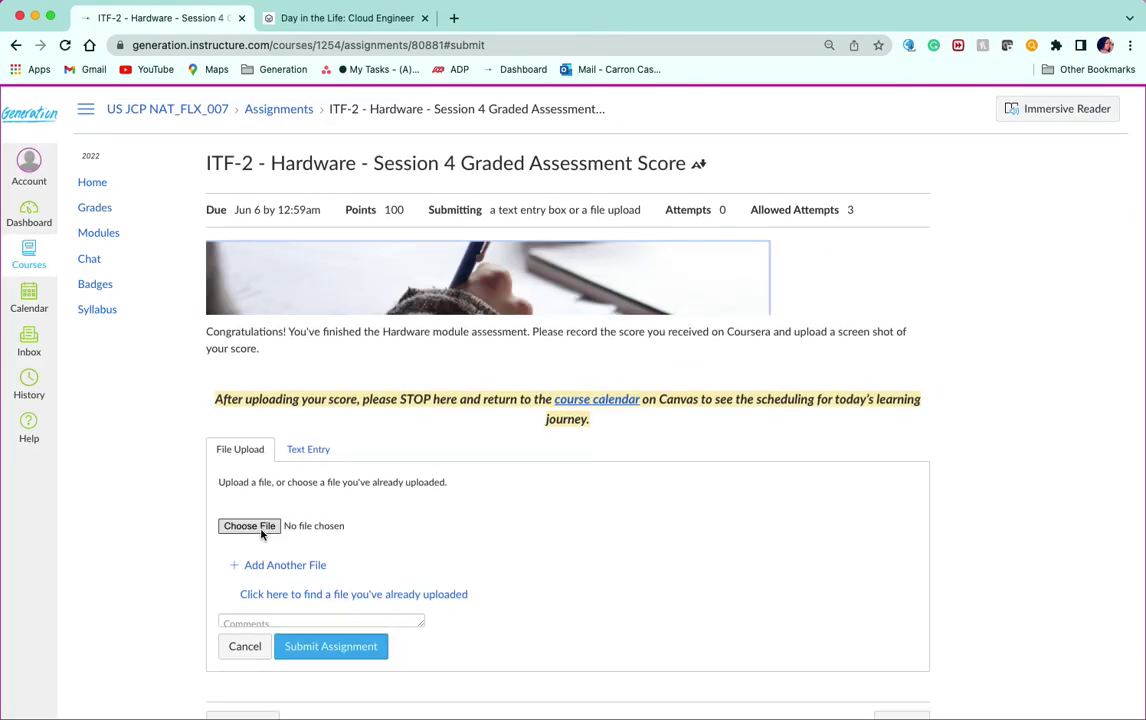
pyautogui.click(100, 216)
pyautogui.click(666, 298)
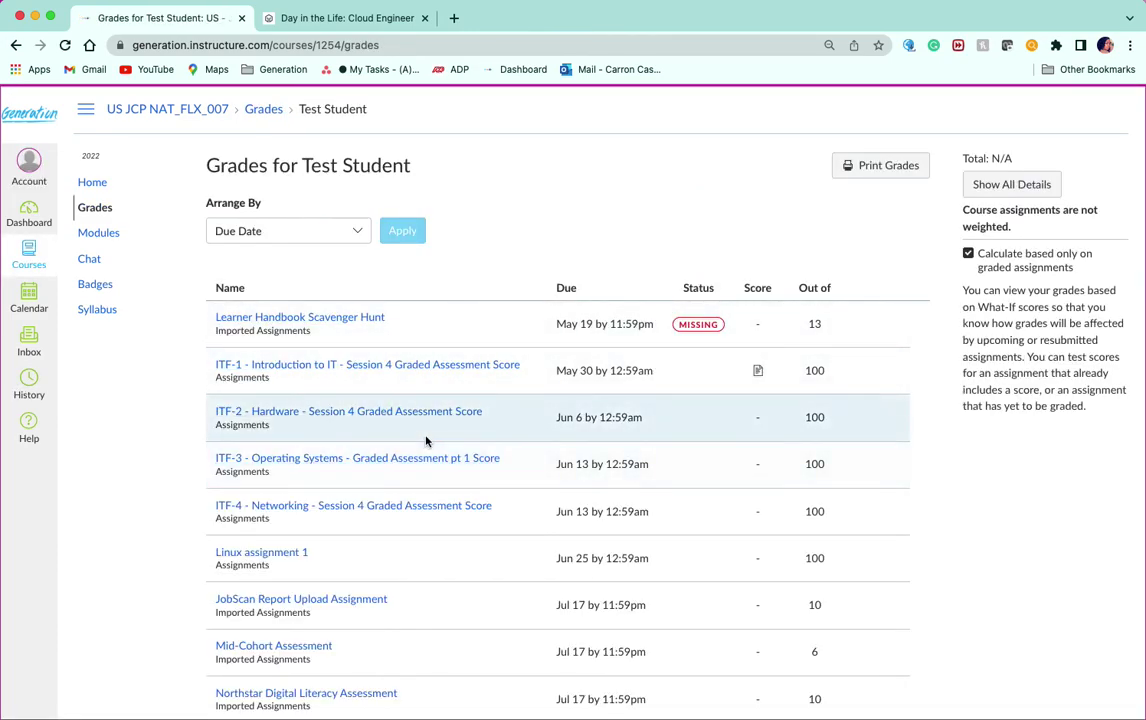
# From Grades, go to ITF-3 - Operating Systems - Graded Assessment pt 1 Score and start its submission.
pyautogui.scroll(-2, 425, 441)
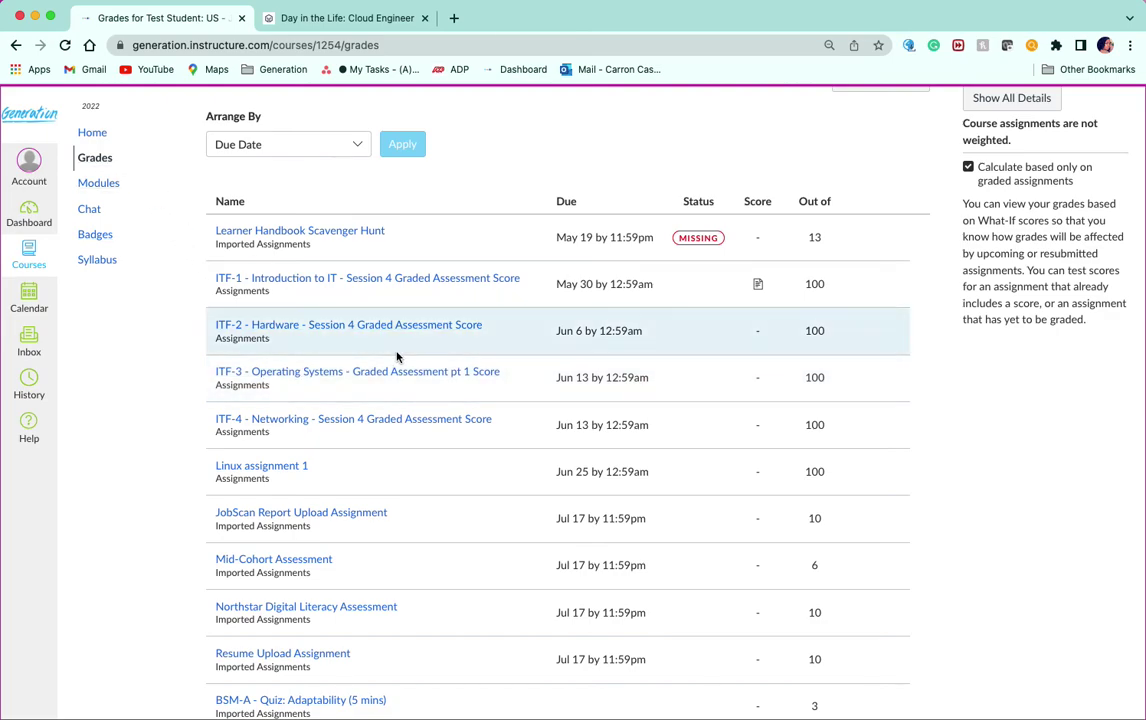
pyautogui.click(384, 378)
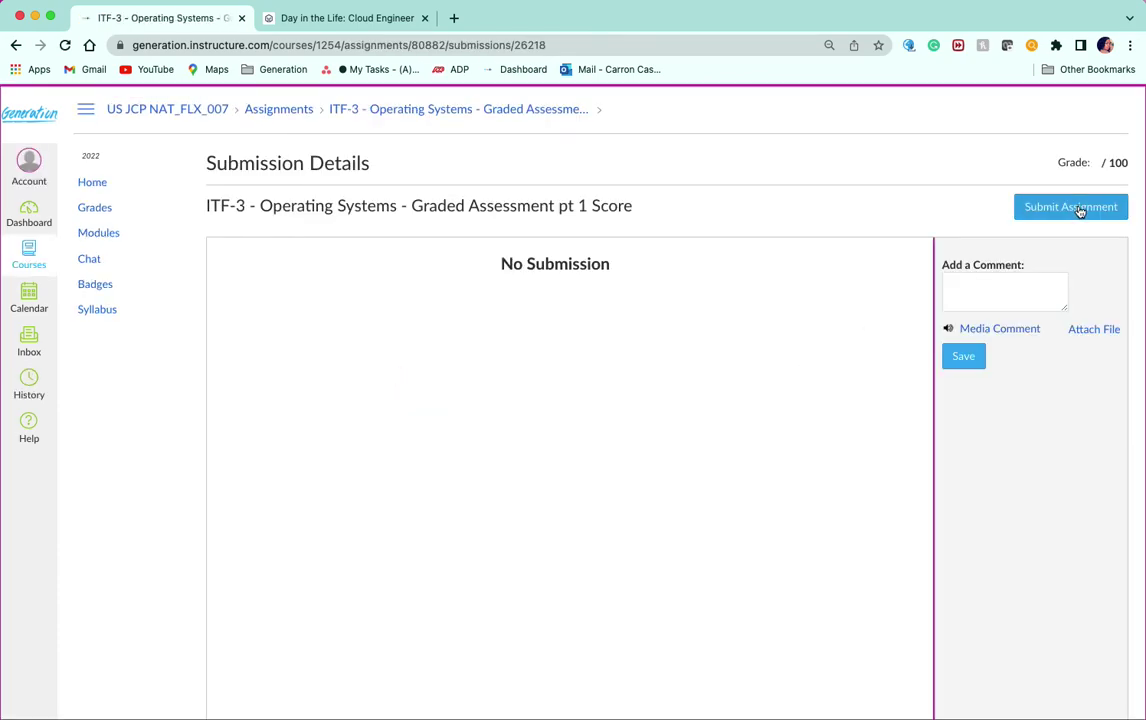
pyautogui.click(1079, 208)
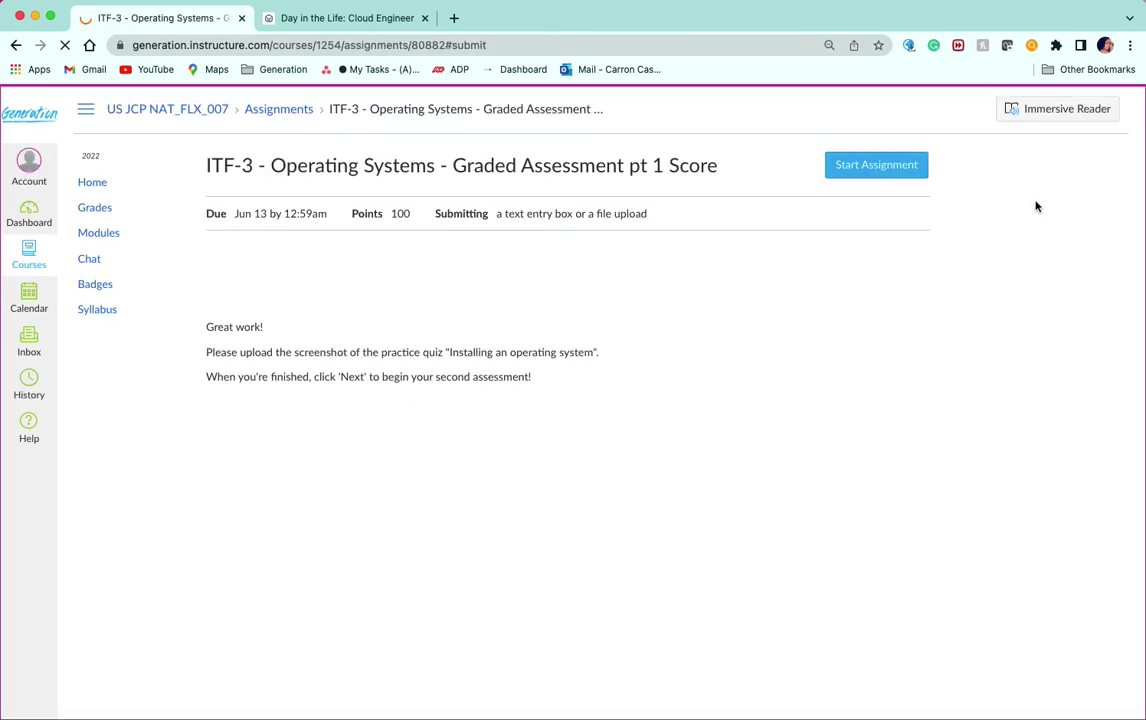